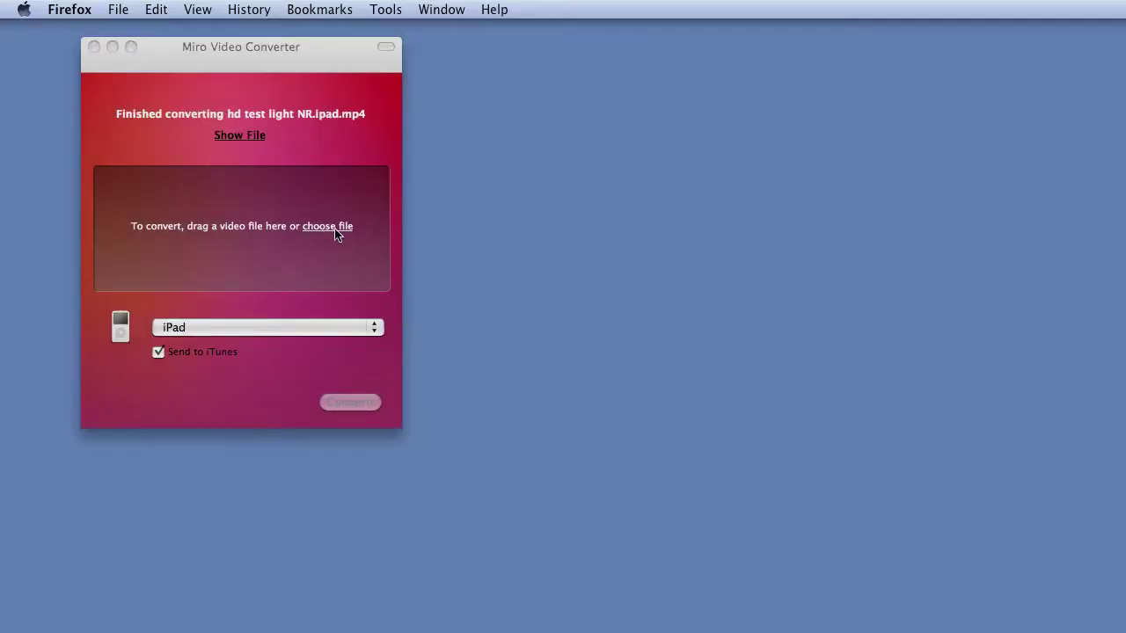
Load hd test light NR.mov into Miro Video Converter, keeping iPad as the target device
click(335, 231)
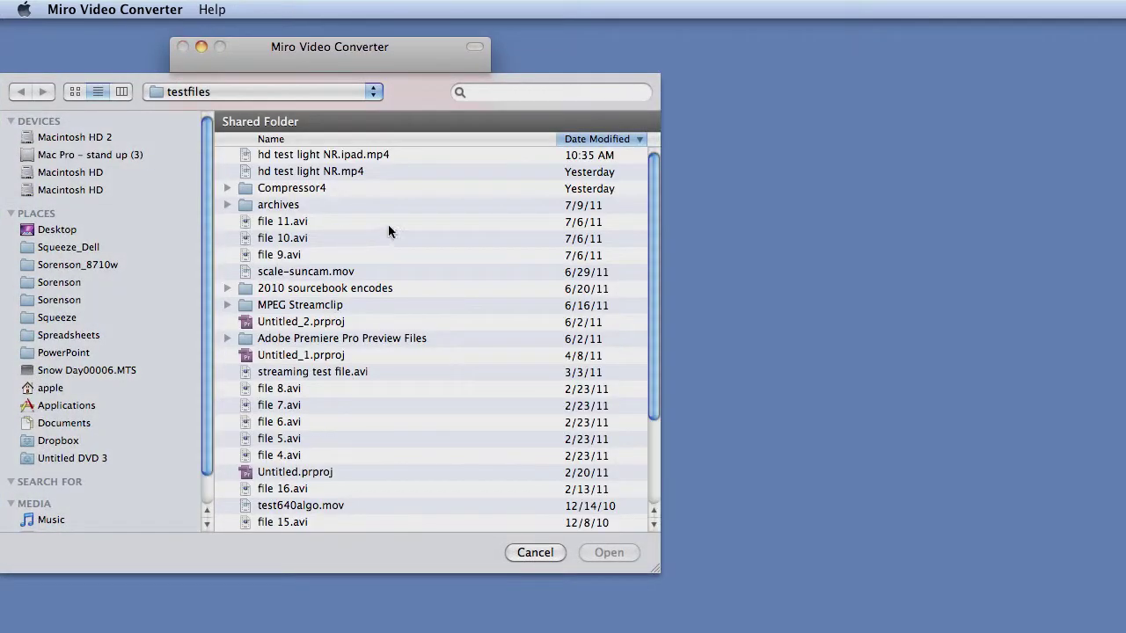
scroll(640, 270, down, 5)
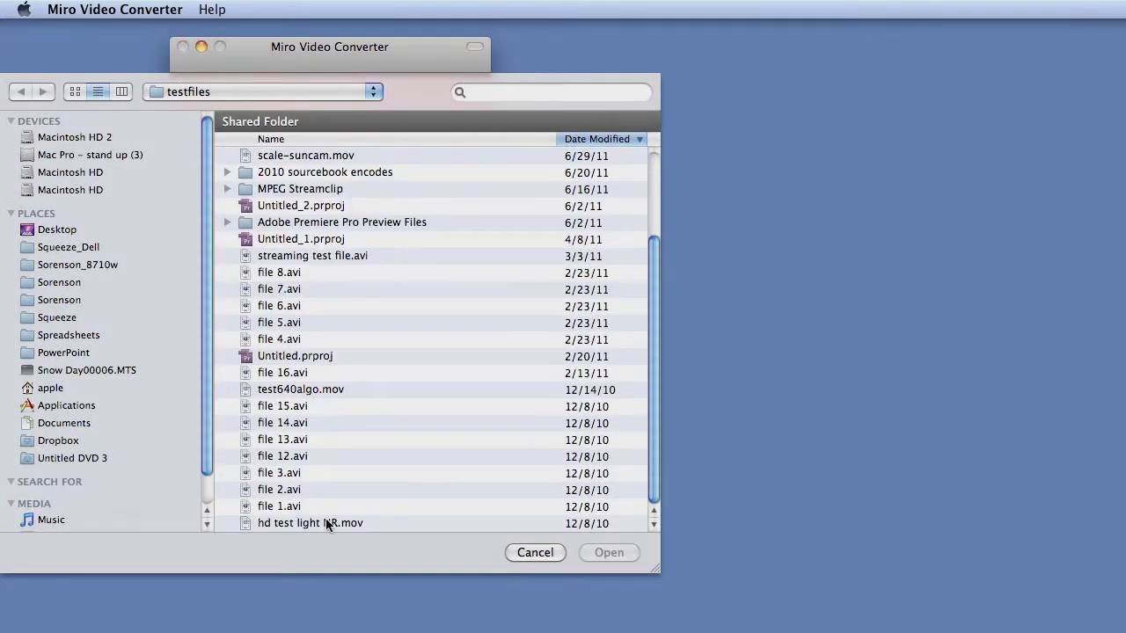
click(325, 523)
click(612, 554)
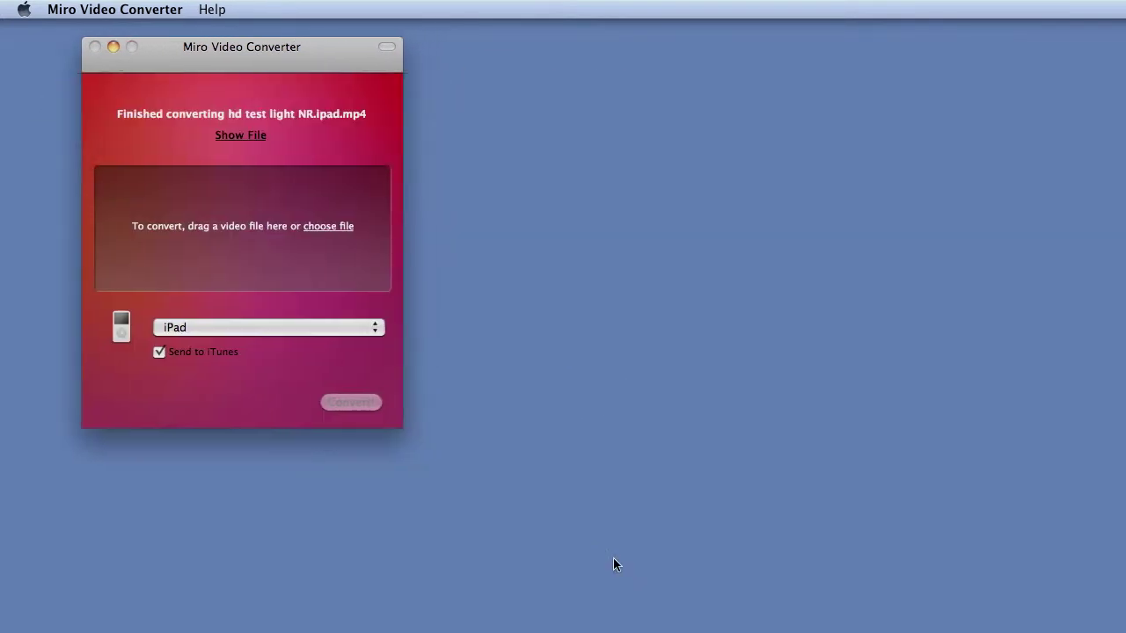
click(323, 328)
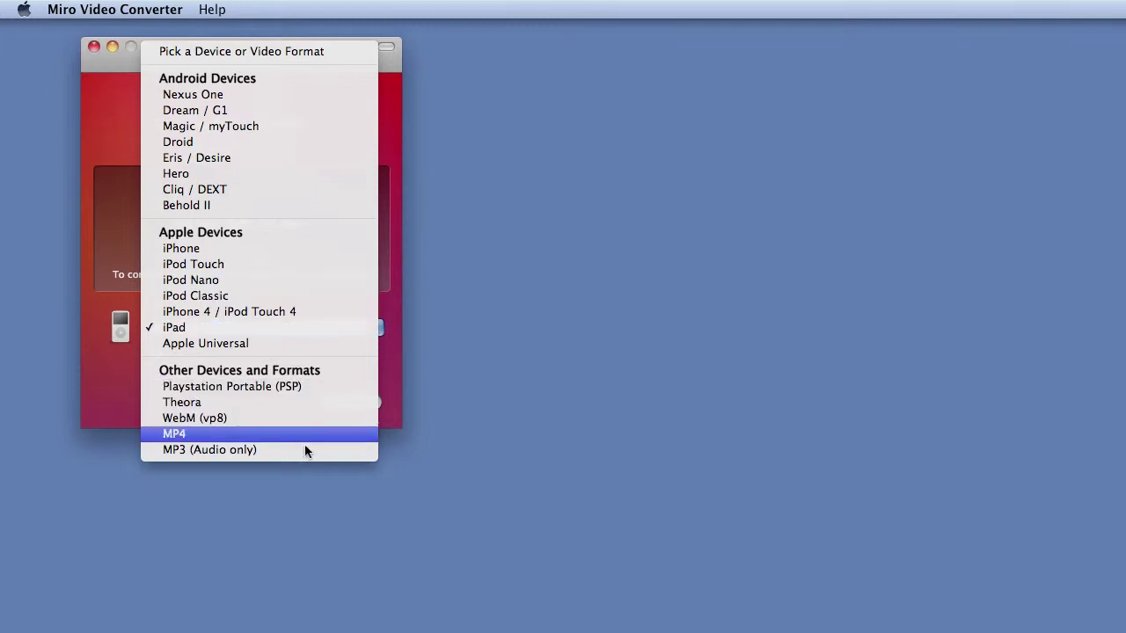
click(246, 333)
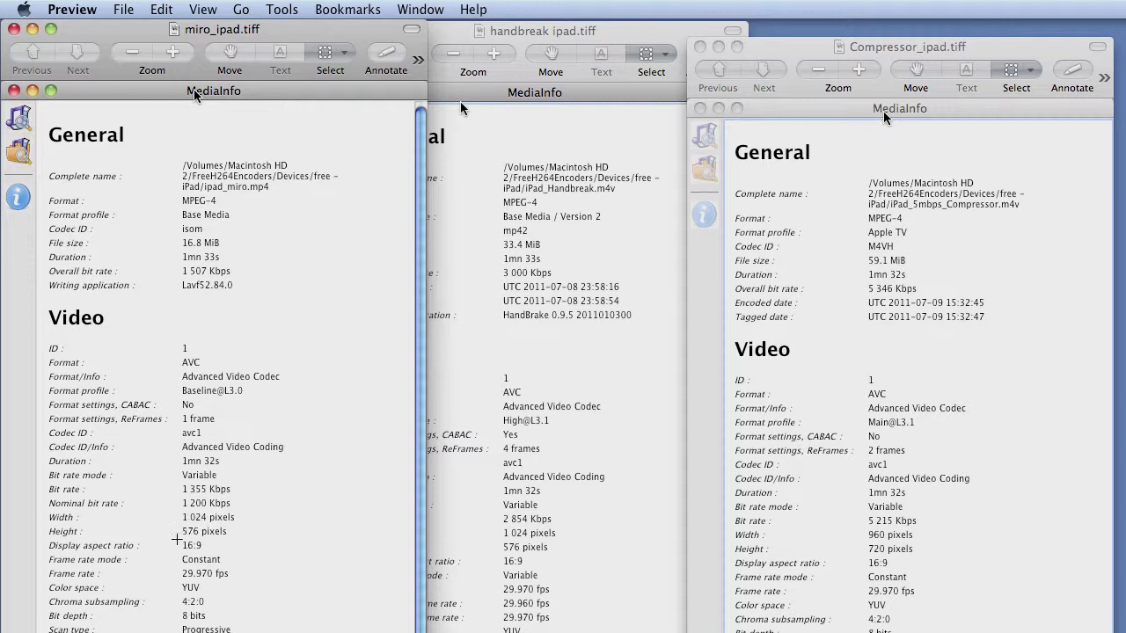
Bring the handbreak ipad.tiff MediaInfo window in front of the miro_ipad.tiff window
click(469, 519)
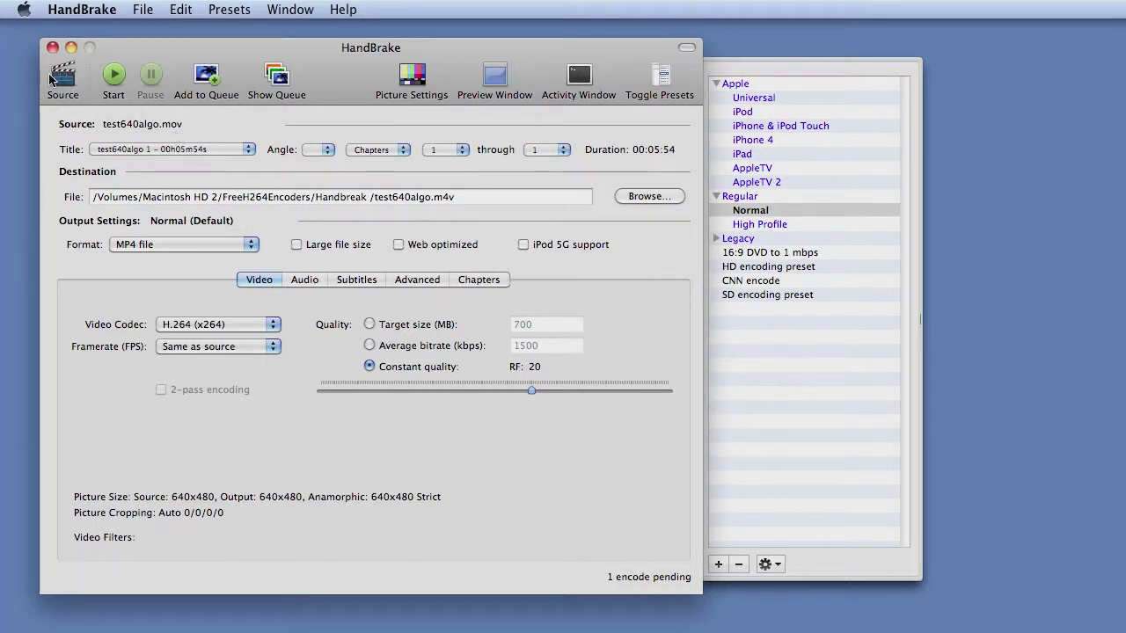
Check and close the encode queue, then apply the iPhone 4 preset
click(278, 77)
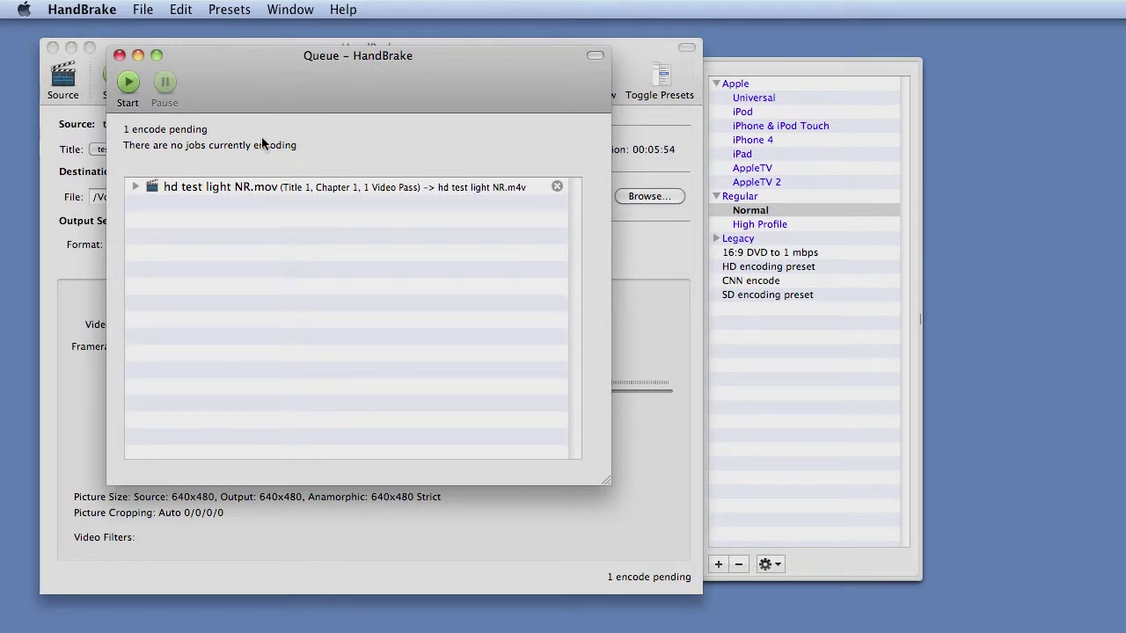
click(120, 55)
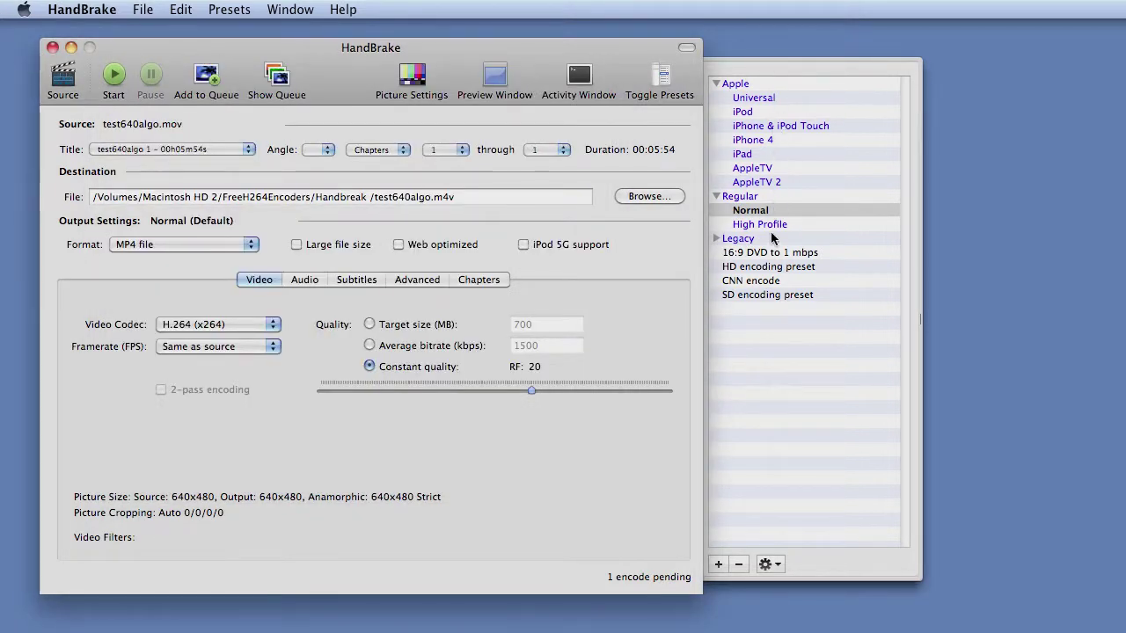
click(739, 143)
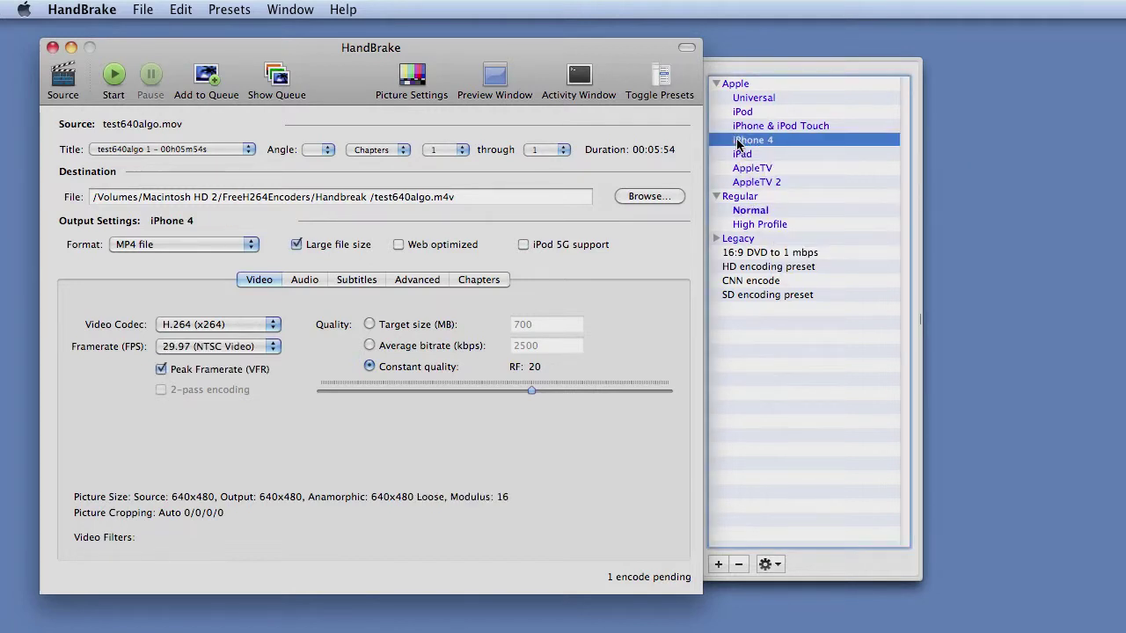
Keep H.264 (x264) as the video codec and show the Advanced x264 options
click(234, 325)
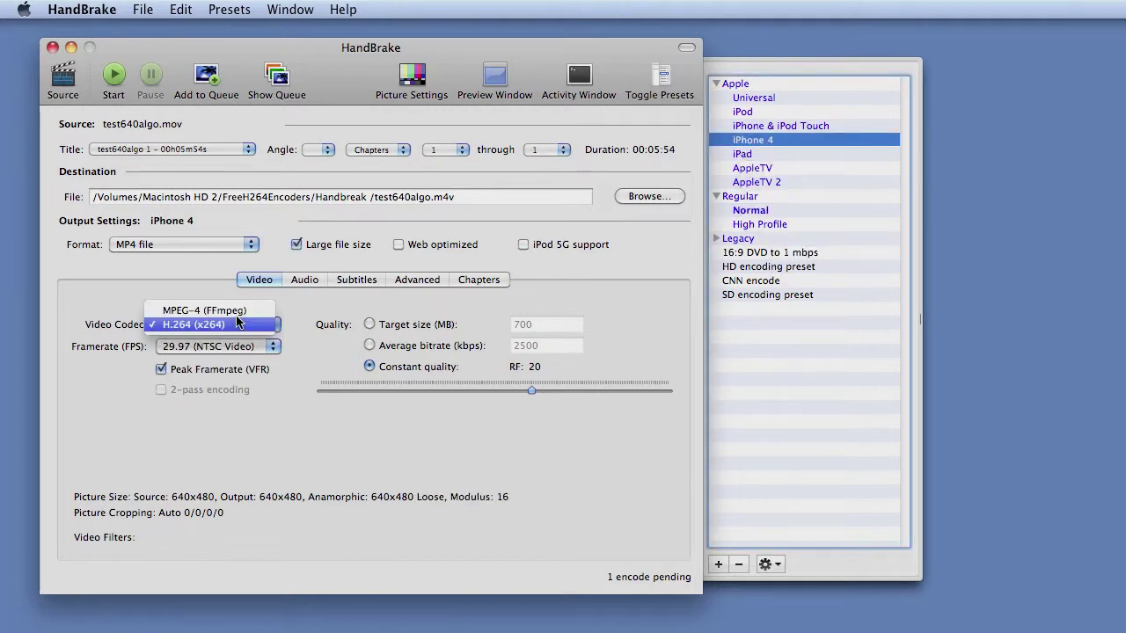
click(235, 322)
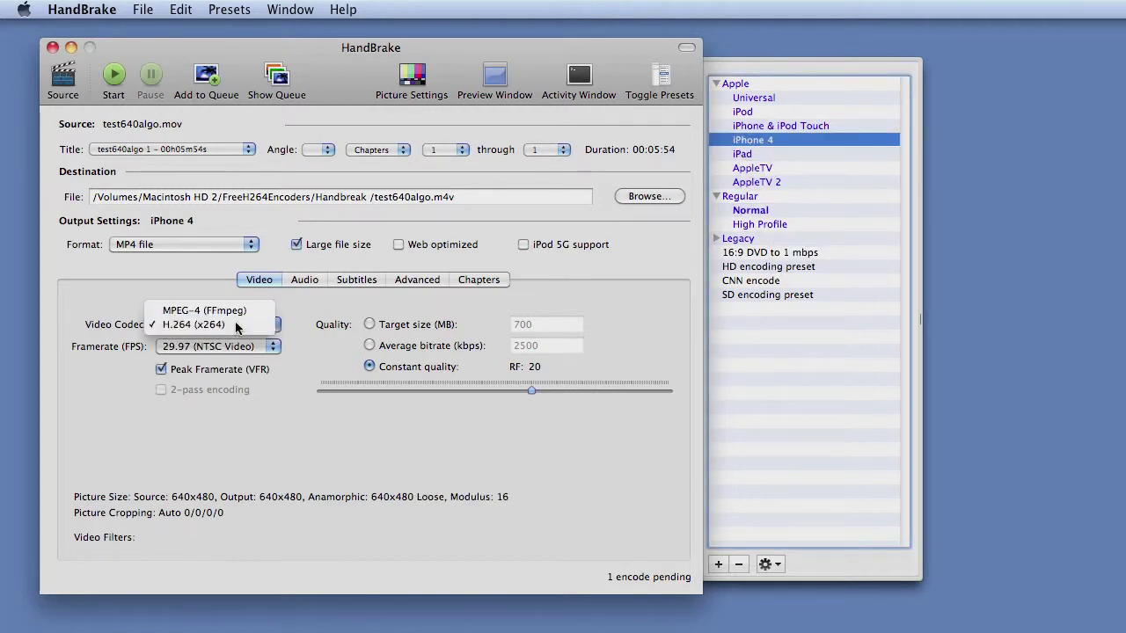
click(420, 280)
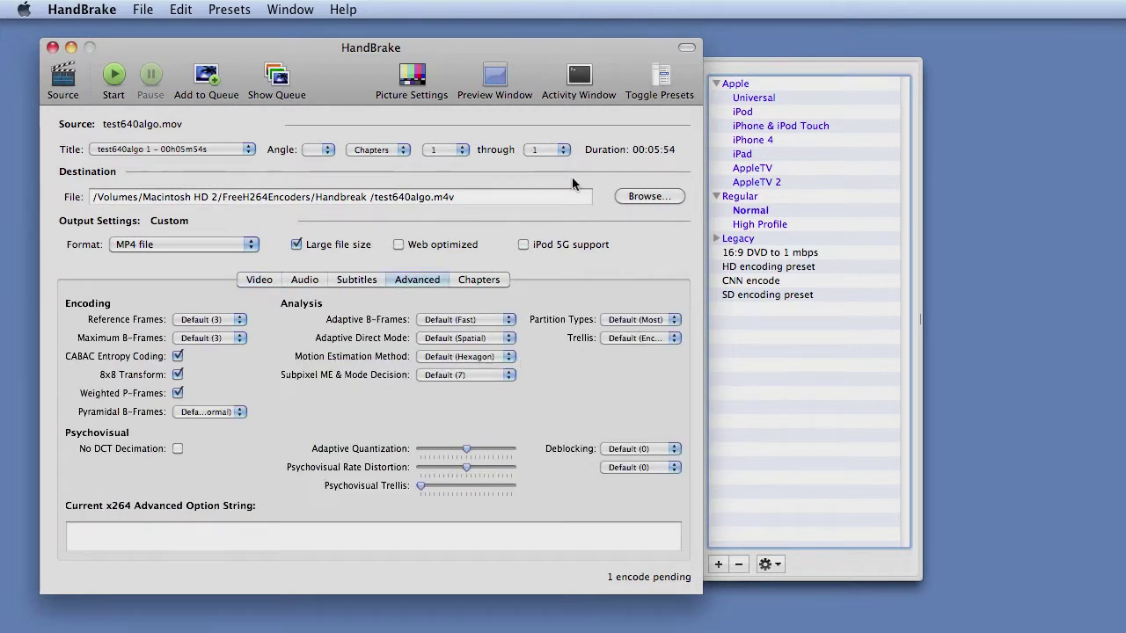
Open the preview window, move it higher, and render a Live Preview clip
click(494, 85)
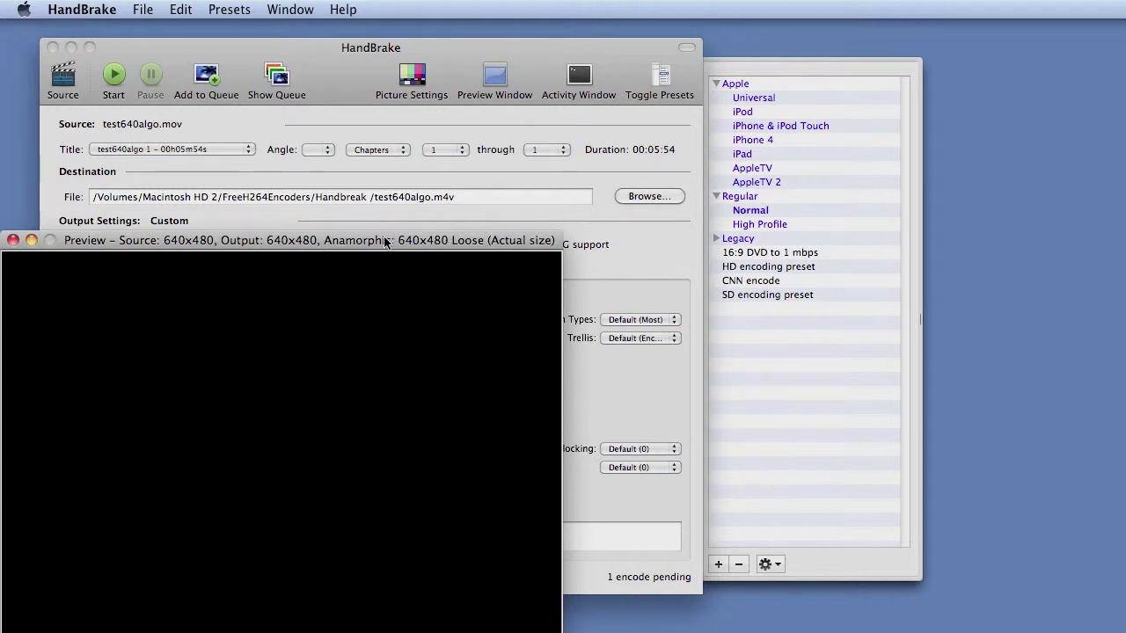
drag(384, 244, 500, 57)
mouse_move(477, 170)
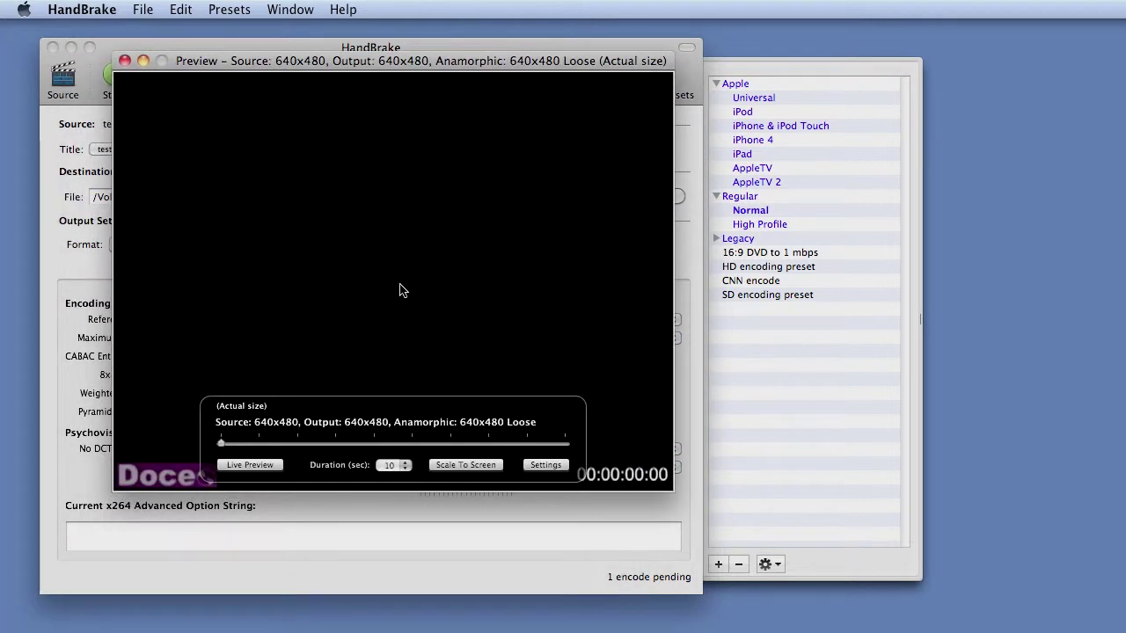
click(250, 464)
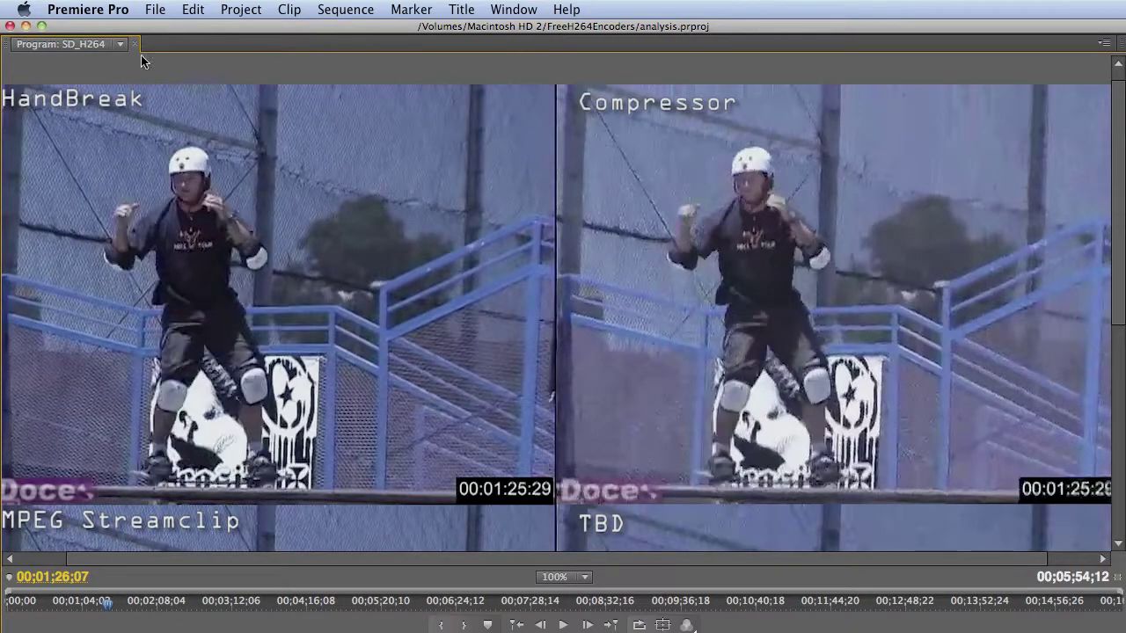
Switch the Program monitor to the iPad_FreeEncoders sequence and set its playhead to 00;00;31;23
click(91, 46)
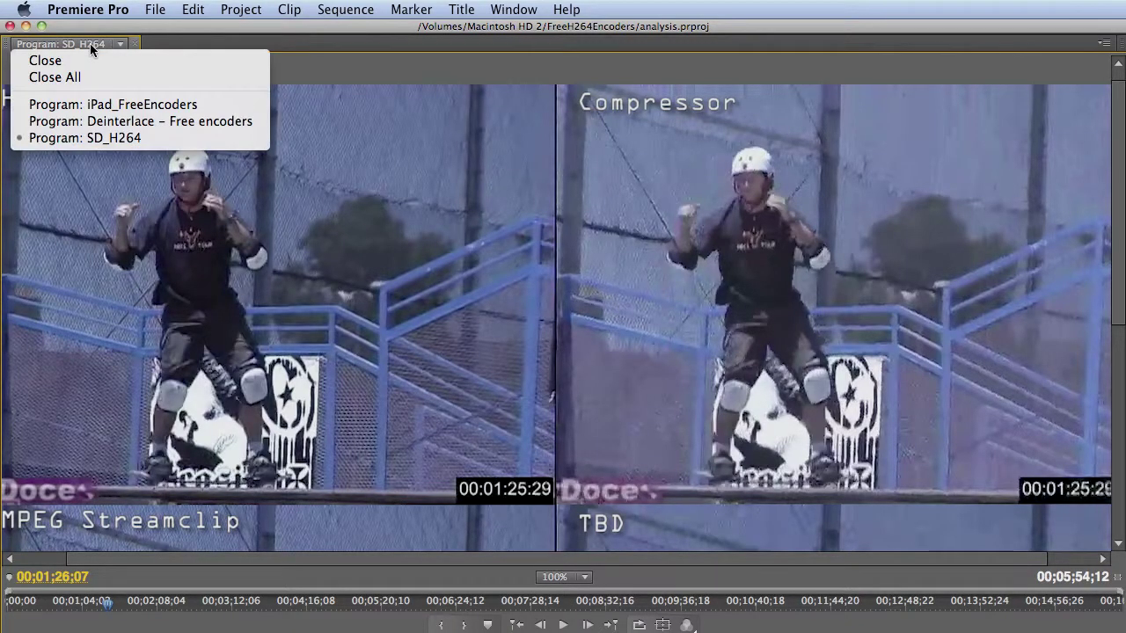
click(100, 104)
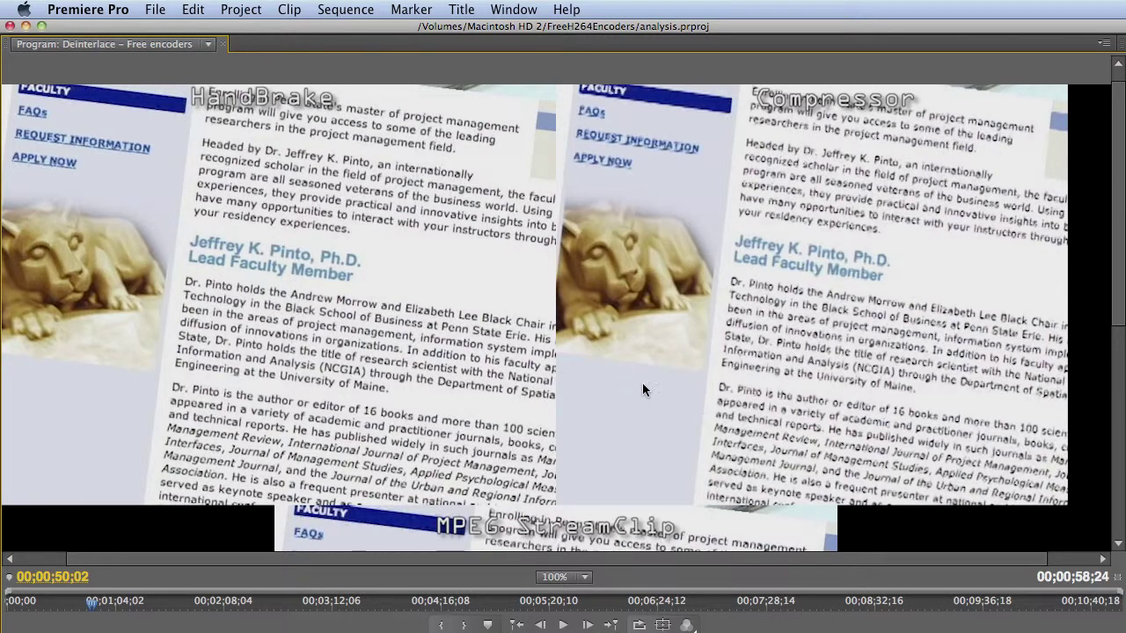
click(60, 577)
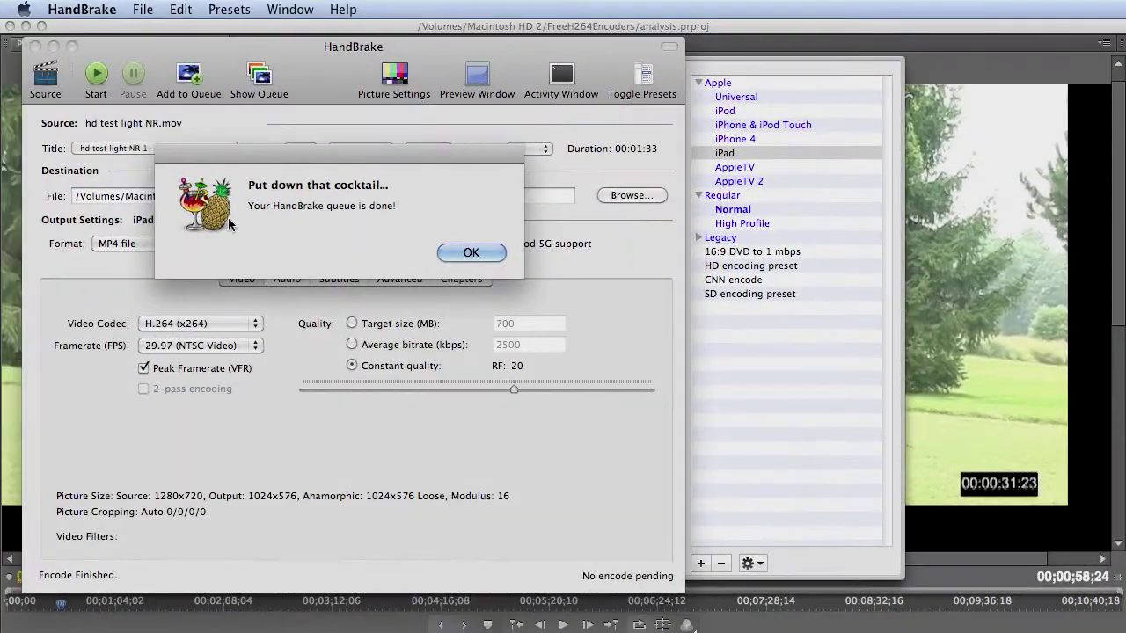
Dismiss the queue-done alert and review the Picture Settings size and filter options
click(475, 256)
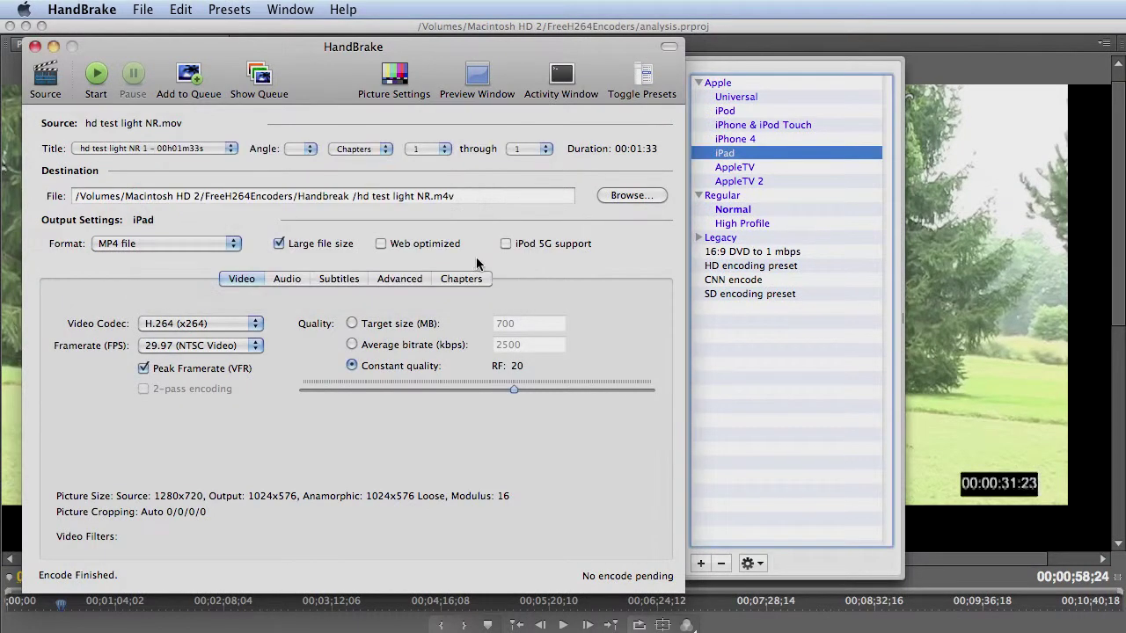
click(395, 80)
drag(372, 84, 345, 109)
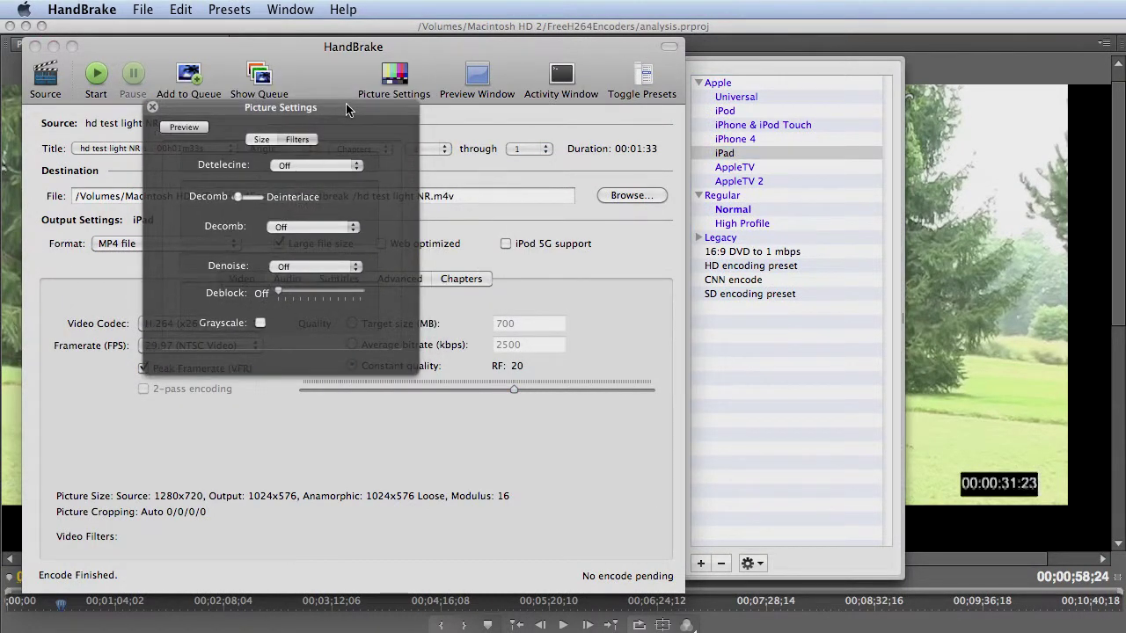
click(255, 140)
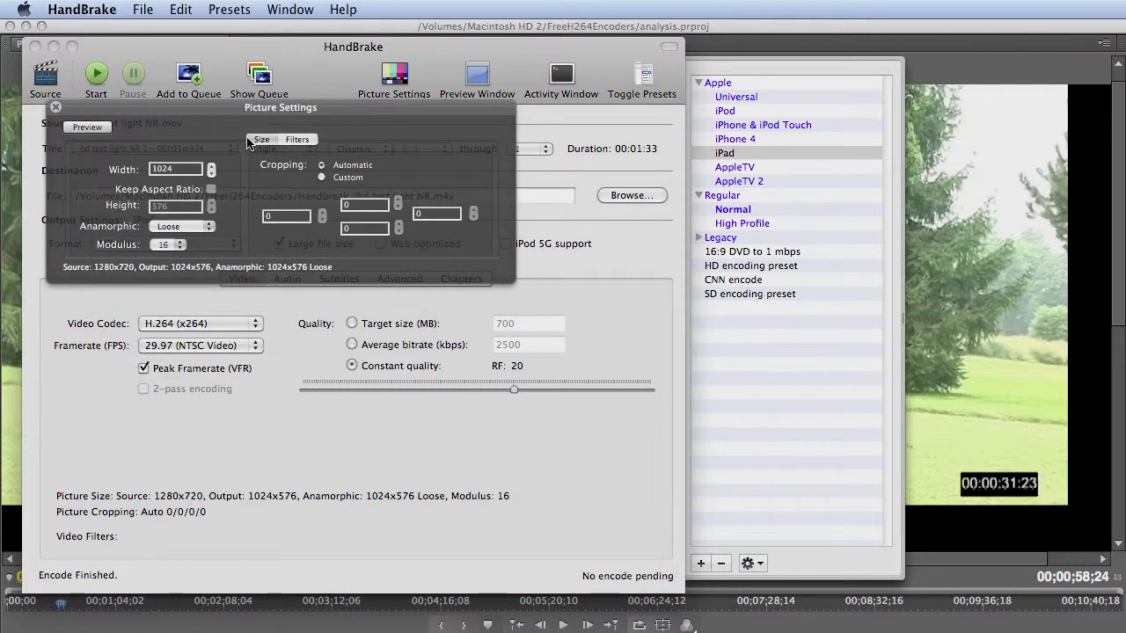
click(57, 108)
Keep MP4 as the output format and H.264 (x264) as the video codec
click(169, 251)
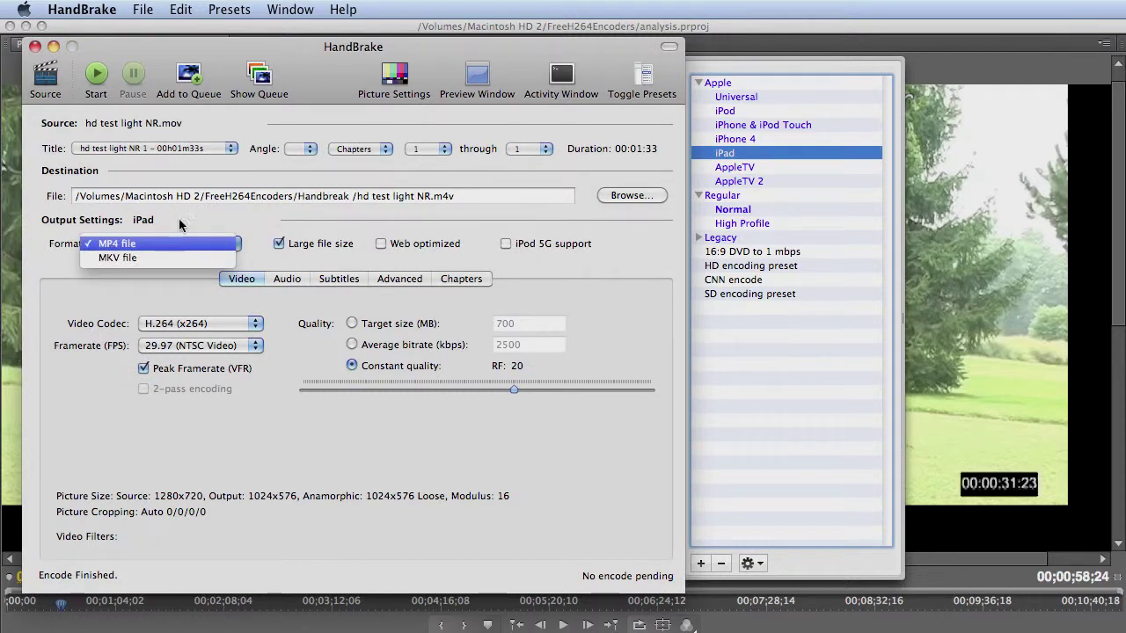
click(175, 245)
click(201, 326)
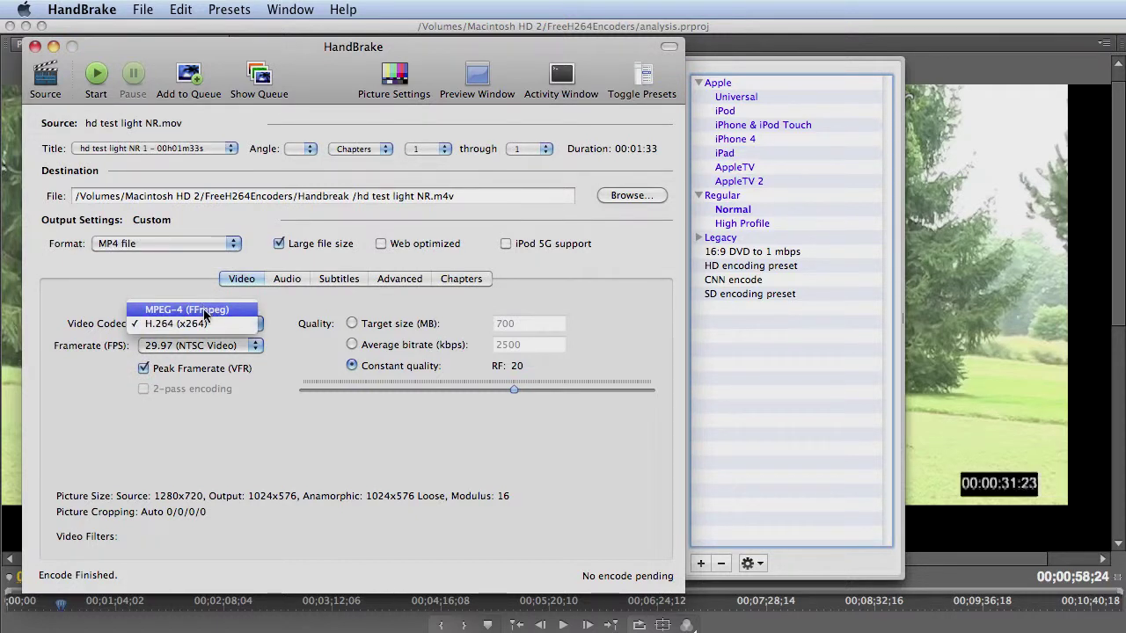
click(193, 278)
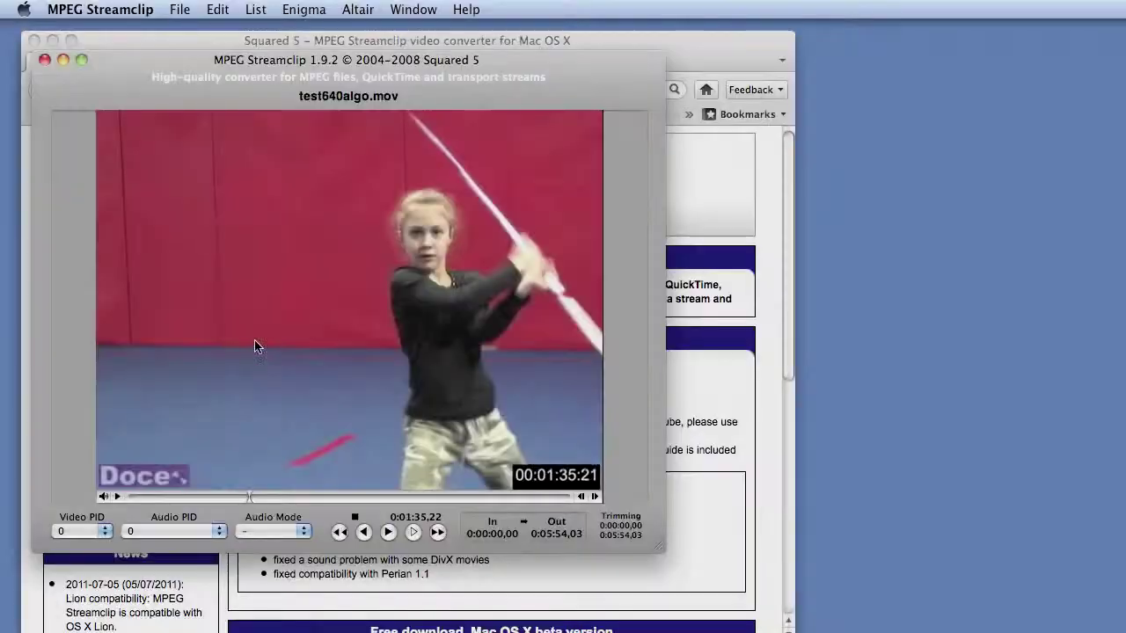
Check MPEG Streamclip's 1.9.2 version info, then hide it and download it from Squared 5
click(109, 10)
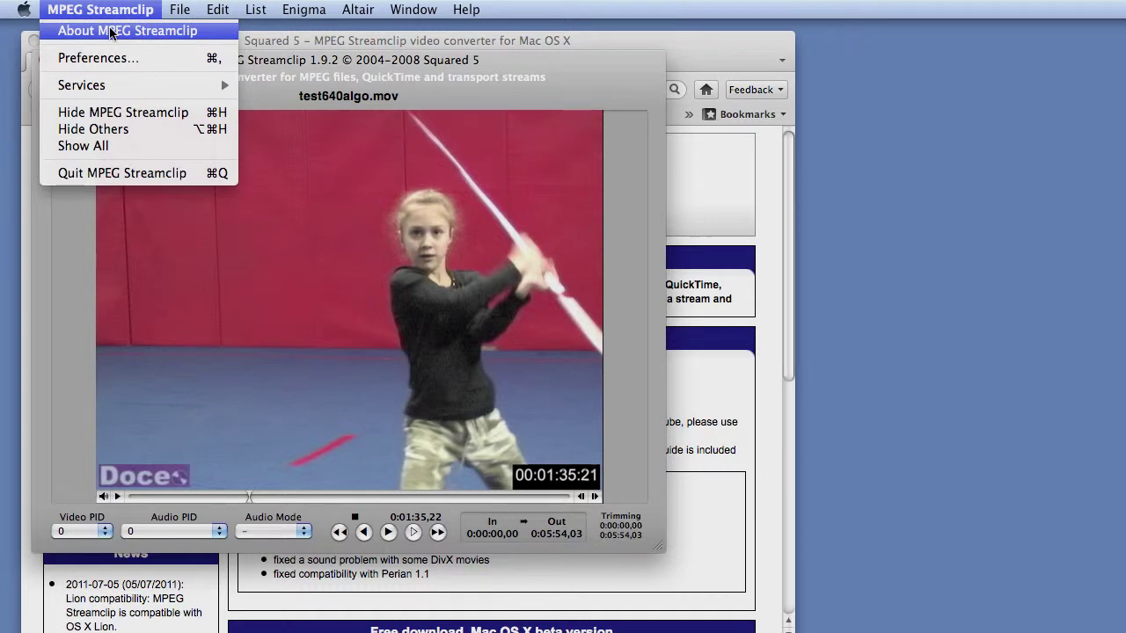
click(108, 30)
drag(1106, 337, 221, 77)
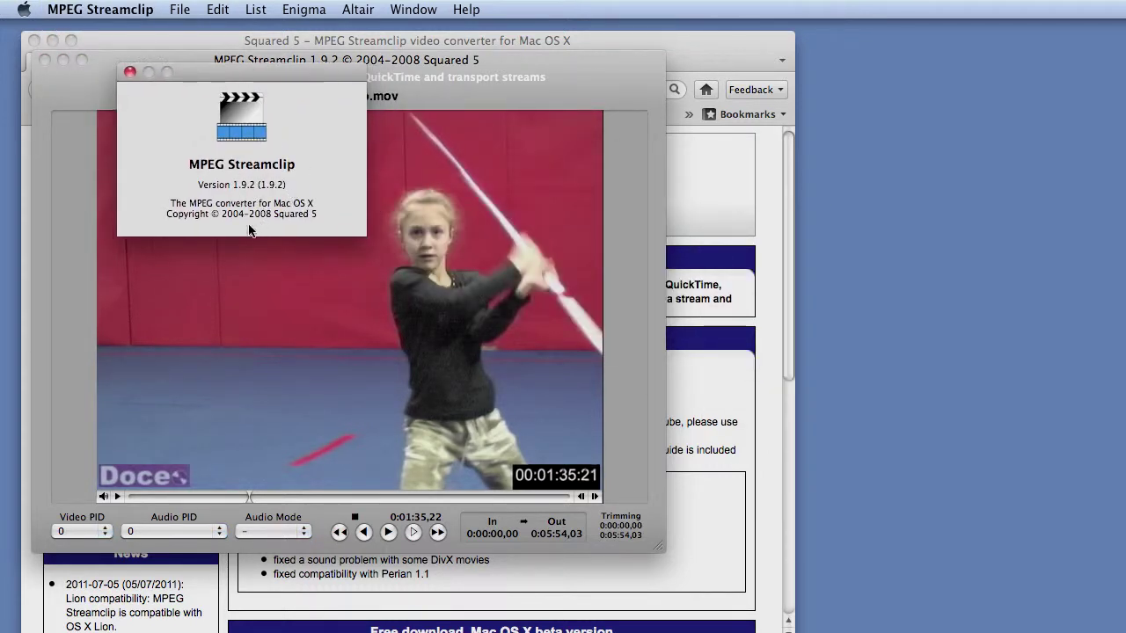
key(super+q)
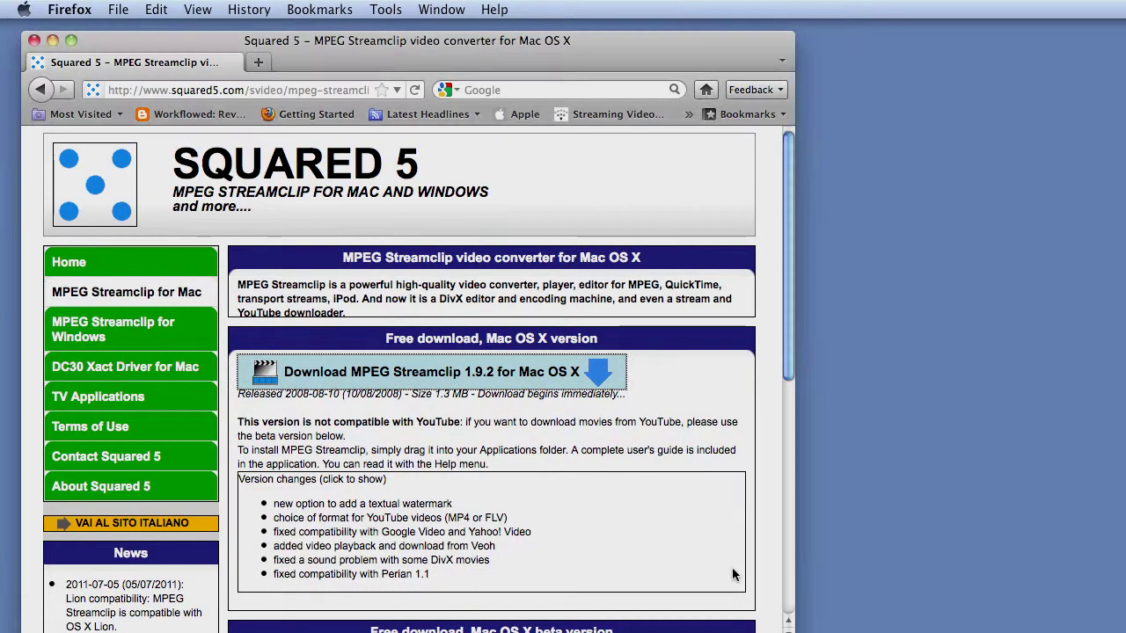
click(427, 380)
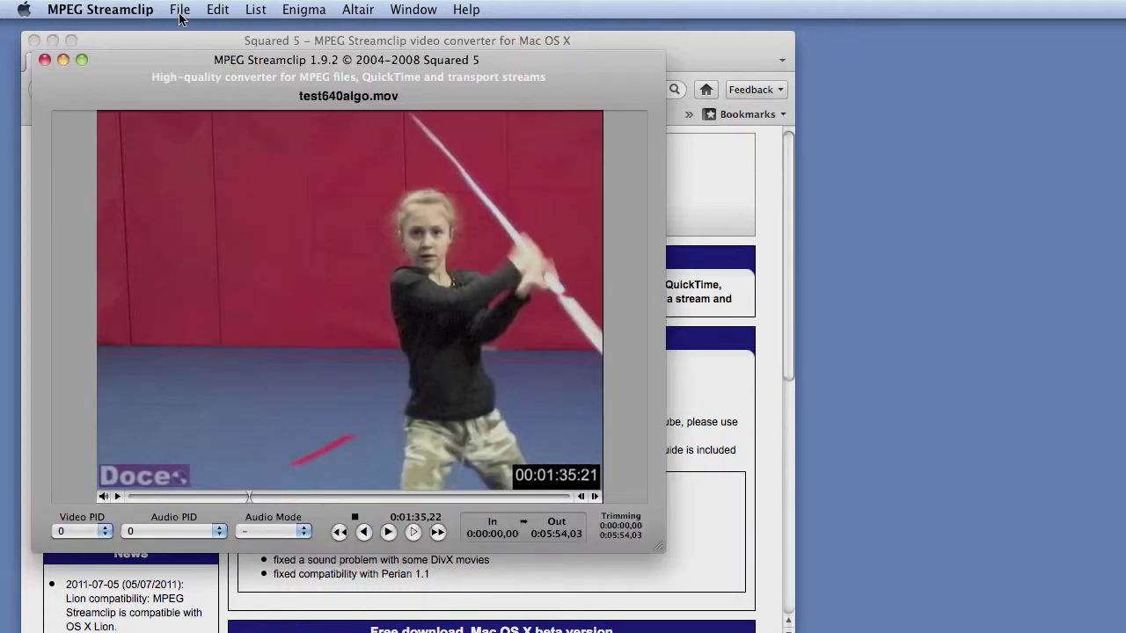
Open the Export to QuickTime settings and keep Apple Motion JPEG A compression
click(180, 11)
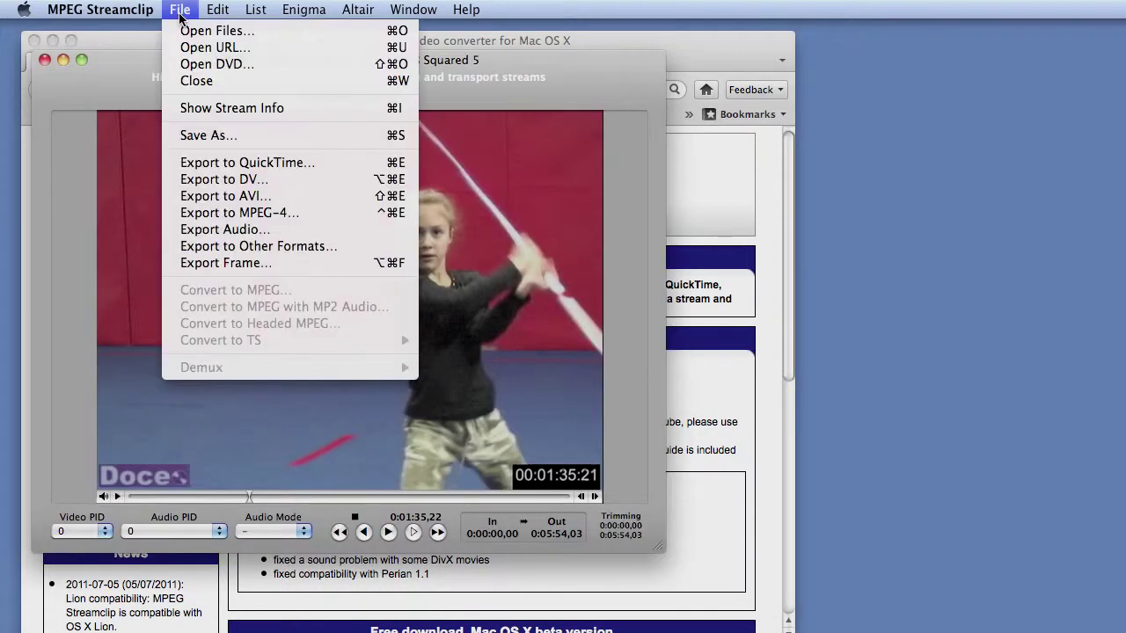
click(297, 164)
drag(963, 257, 114, 44)
click(252, 77)
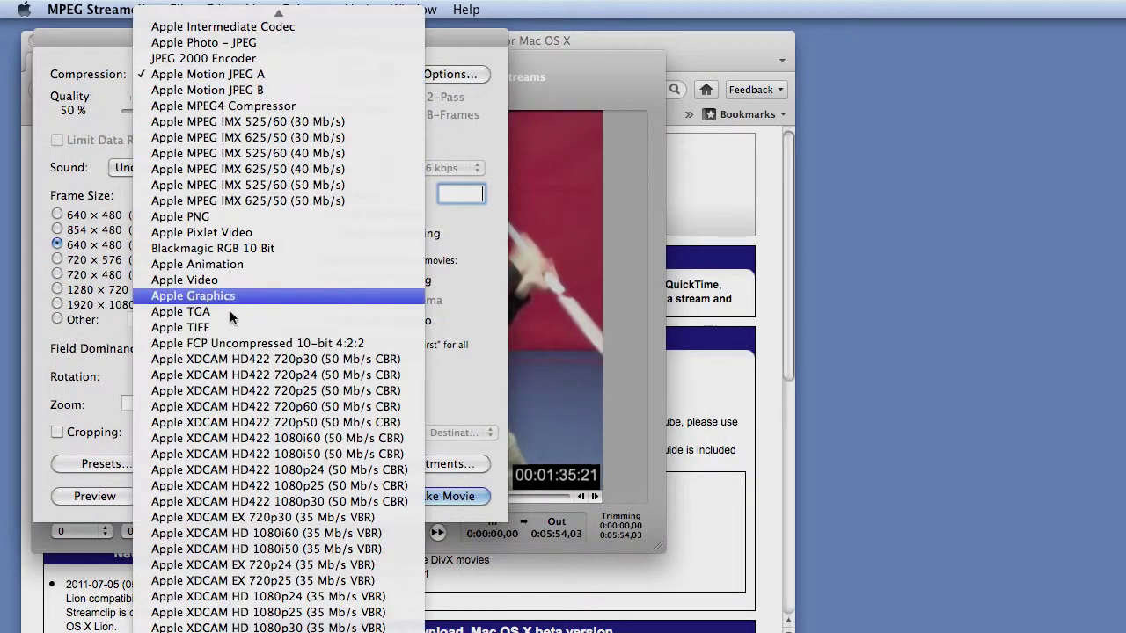
click(312, 74)
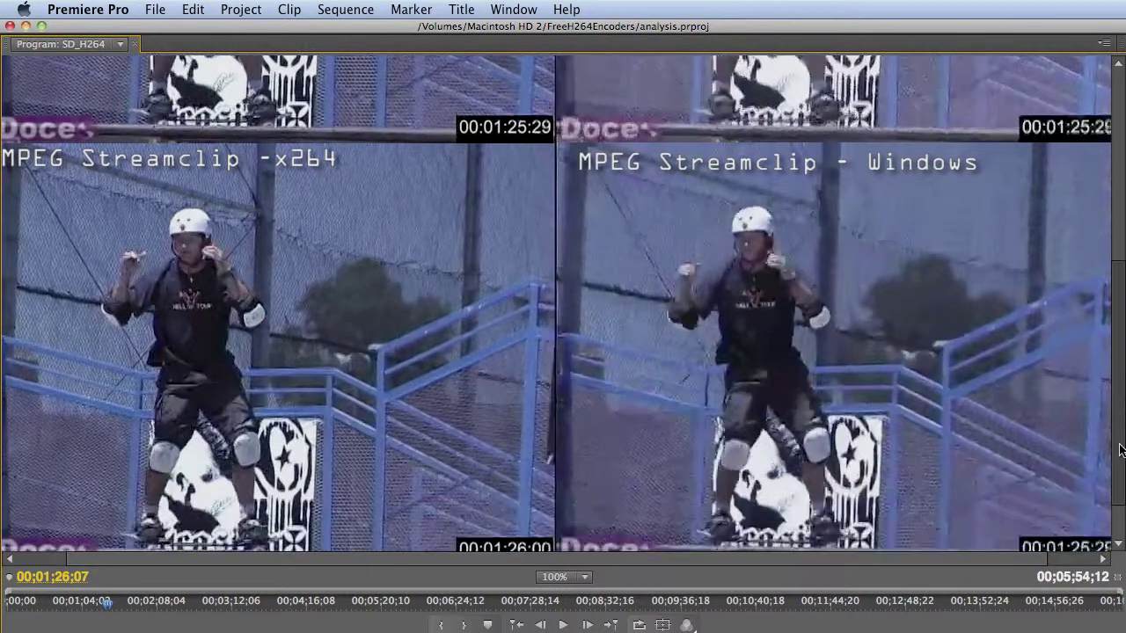
scroll(1119, 449, down, 1)
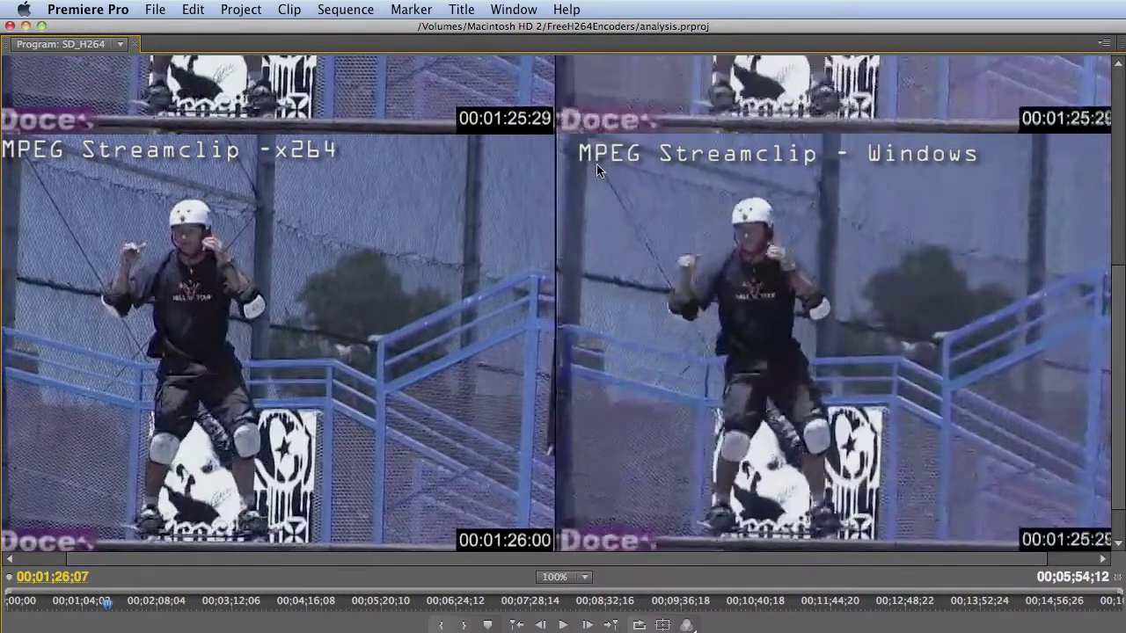